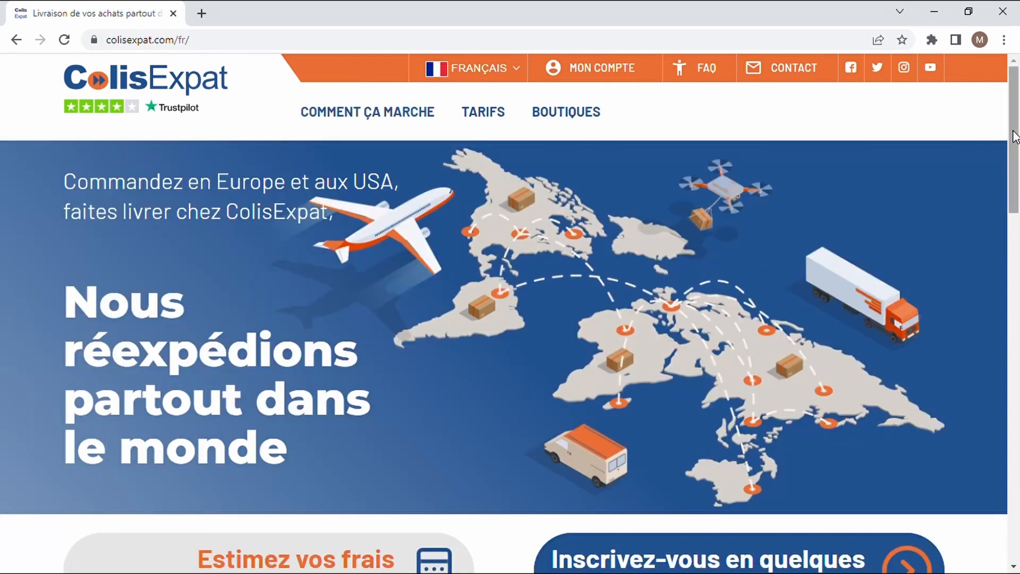
Open the ColisExpat registration form and go through its email, email confirmation, password and password confirmation fields
mouse_move(1017, 131)
mouse_down()
mouse_move(1019, 236)
mouse_move(1018, 129)
mouse_up()
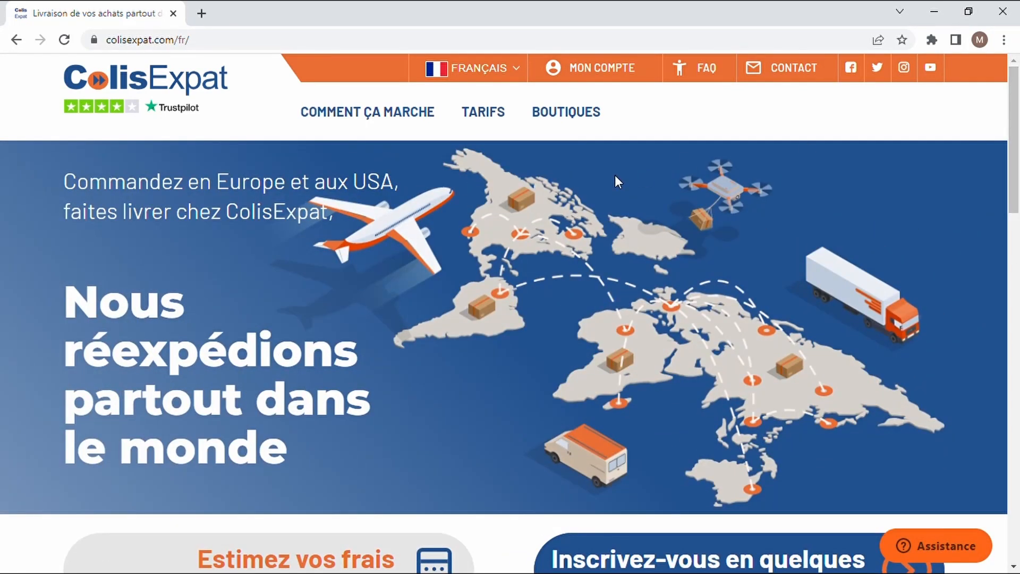
click(602, 74)
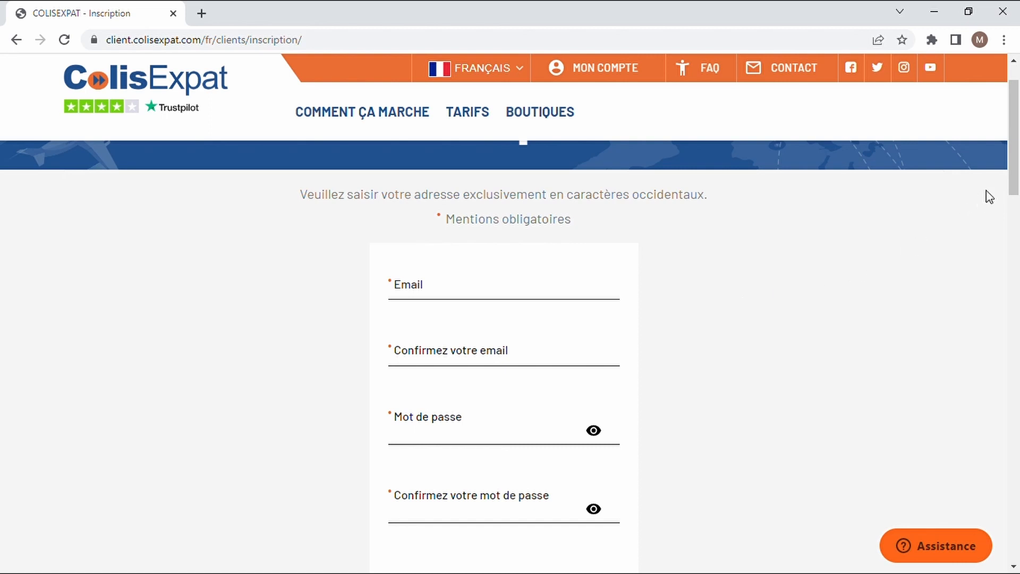
mouse_move(1017, 158)
mouse_down()
mouse_move(1015, 178)
mouse_move(1016, 166)
mouse_up()
click(494, 255)
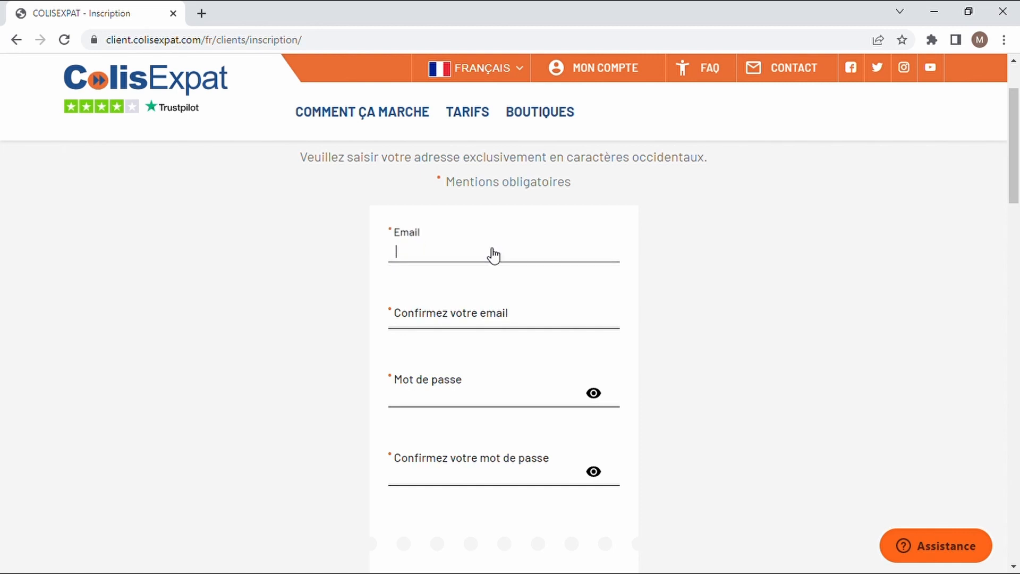
click(553, 329)
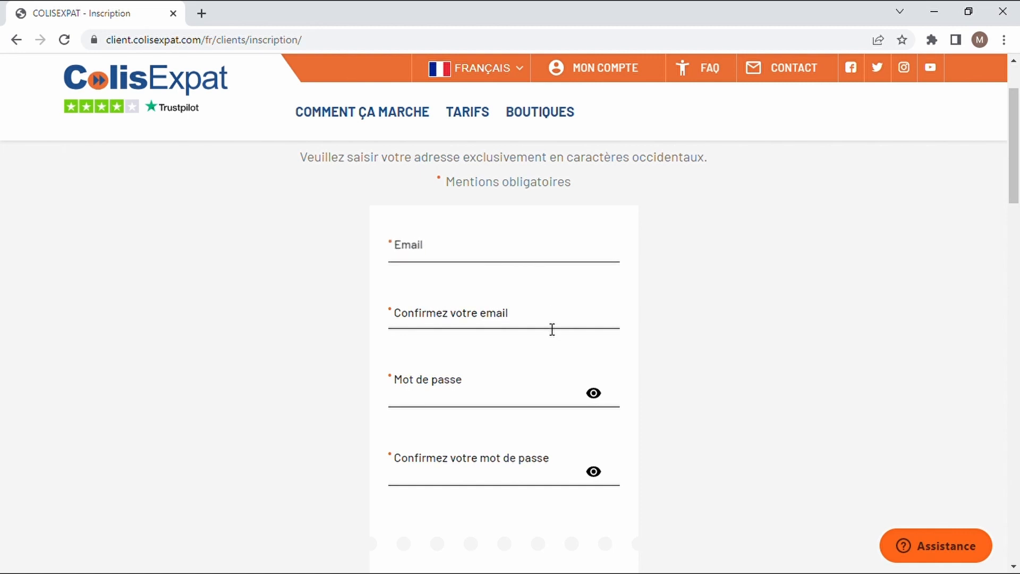
click(510, 408)
click(516, 484)
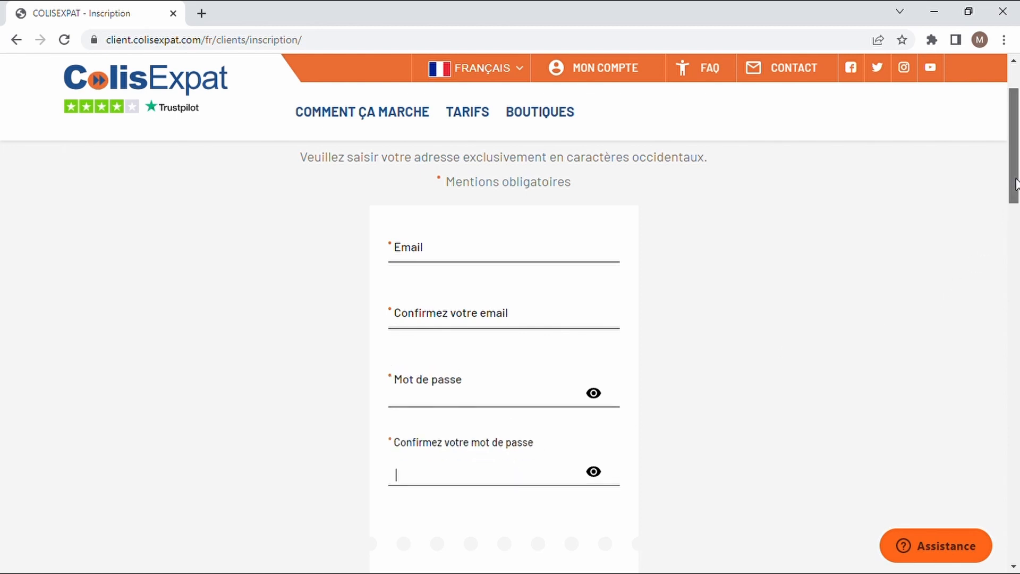
Go through the first name, last name and address fields of the registration form
drag(1016, 192, 1012, 280)
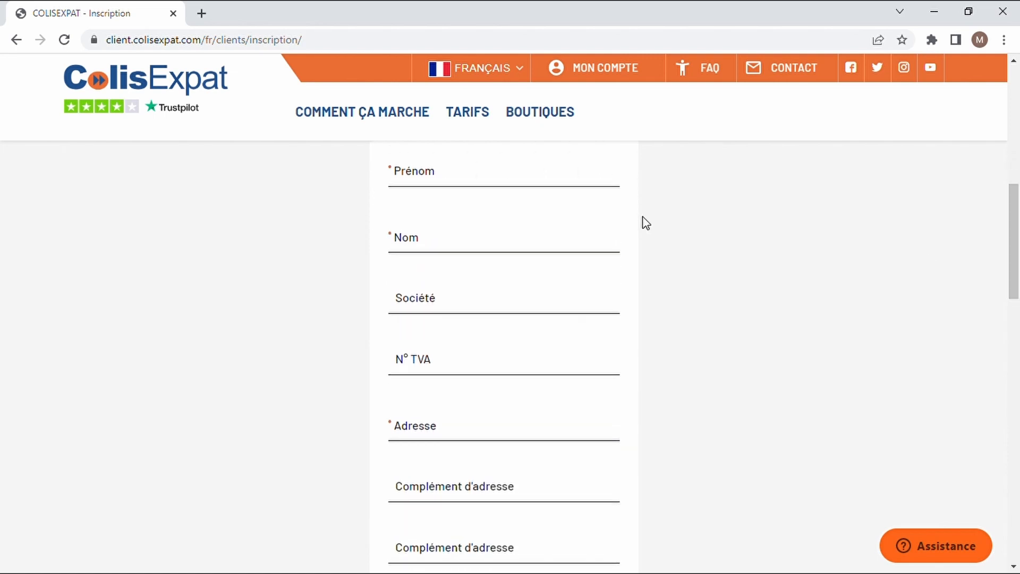
click(526, 185)
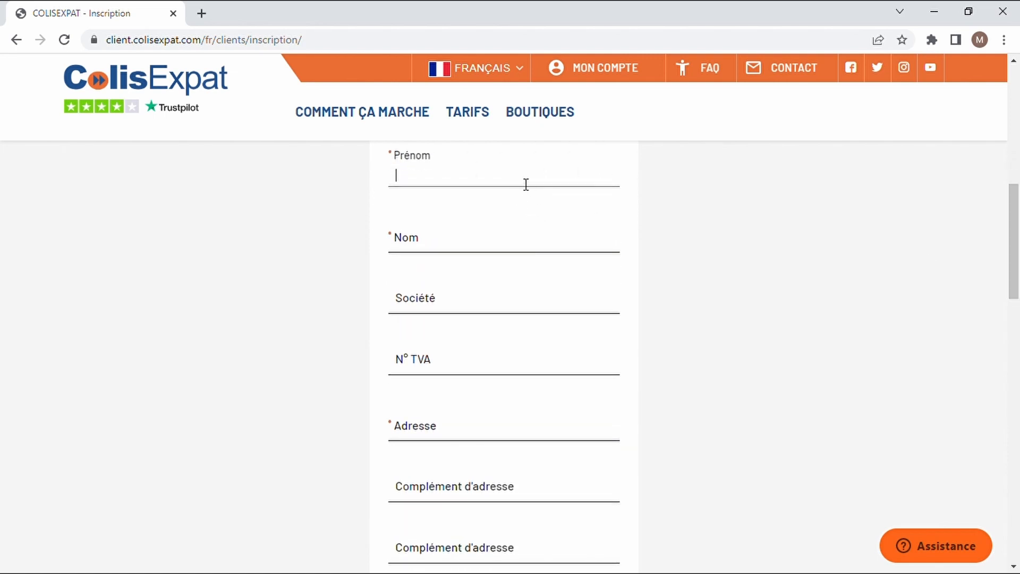
click(509, 251)
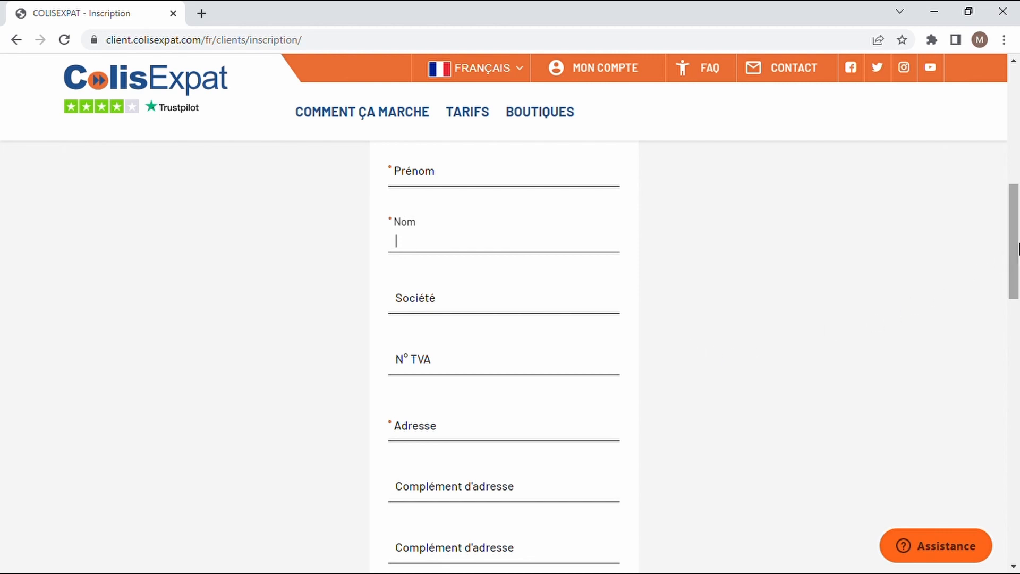
drag(1016, 248, 1012, 285)
click(498, 271)
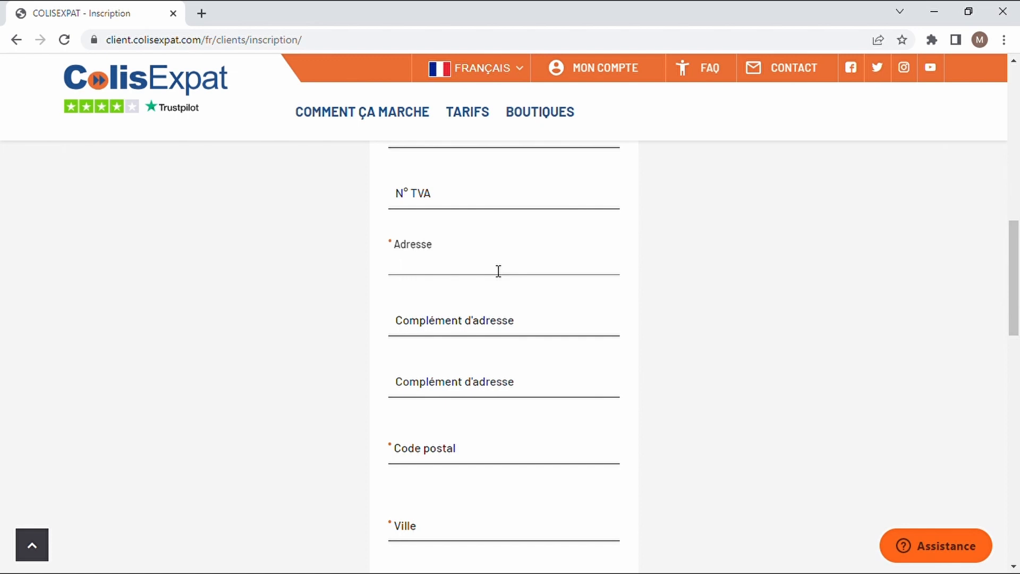
drag(1016, 291, 1018, 114)
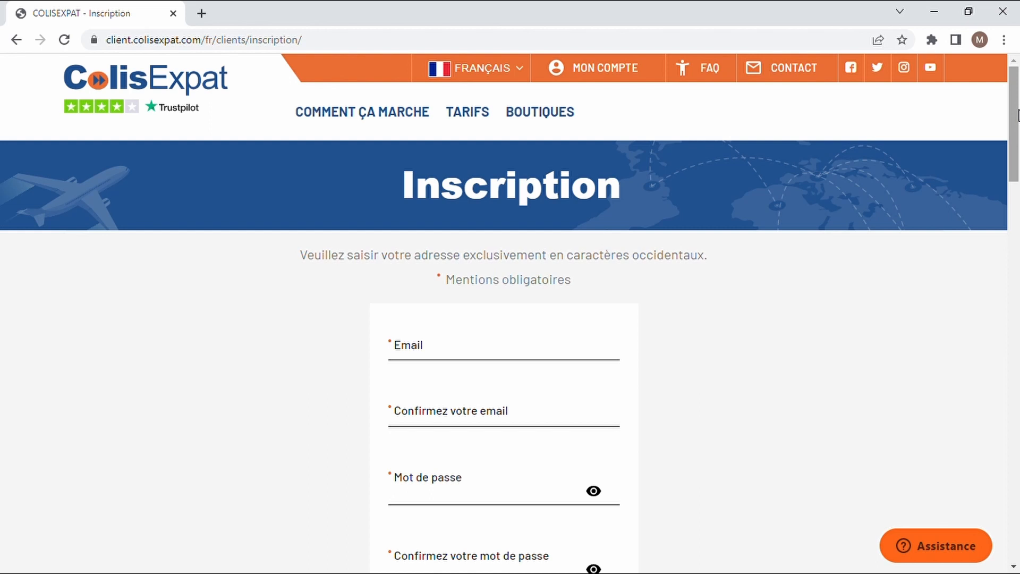
drag(1018, 114, 1007, 269)
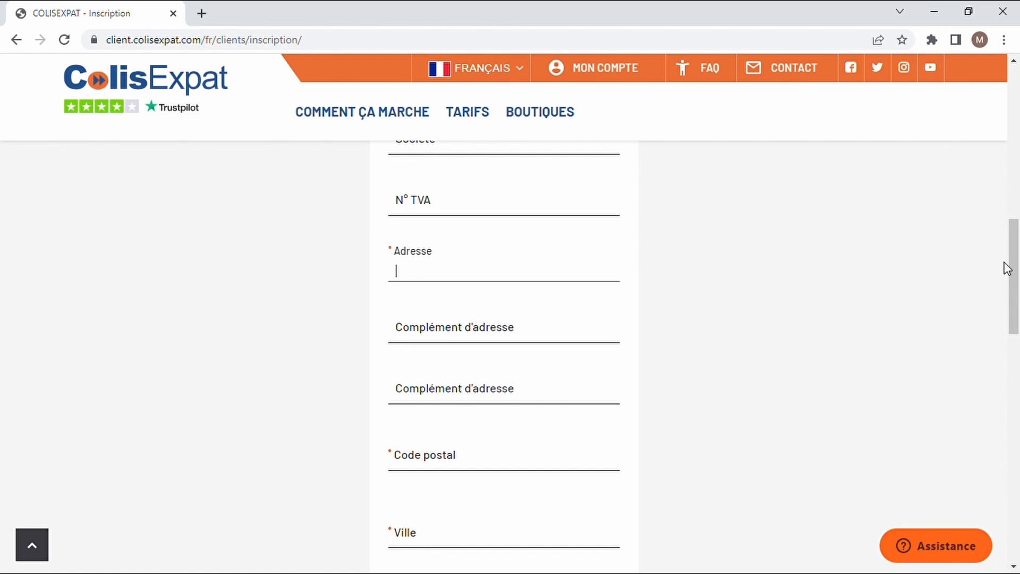
Go through the postal code, city and country fields of the registration form
click(537, 464)
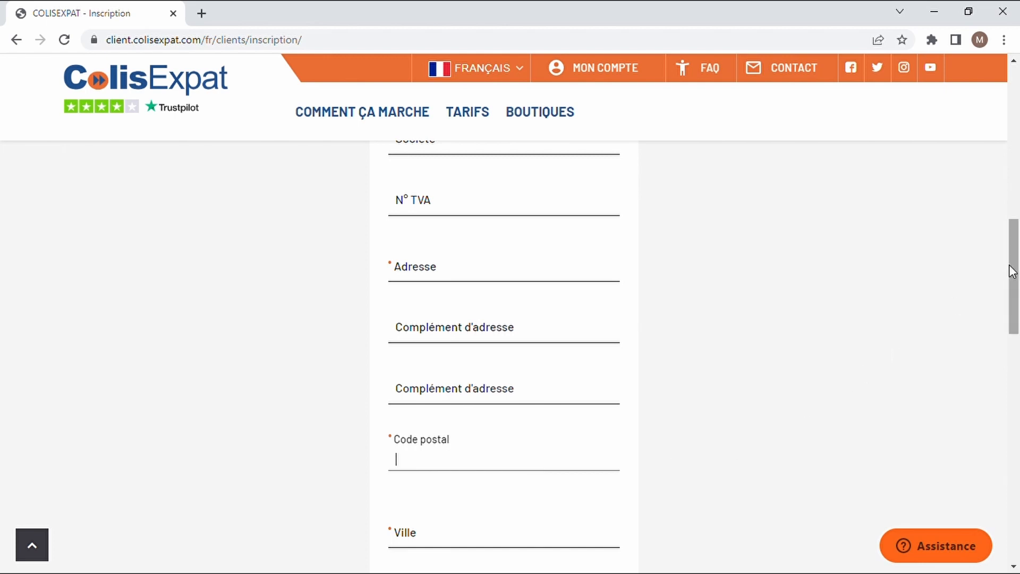
drag(1016, 271, 1010, 314)
click(489, 362)
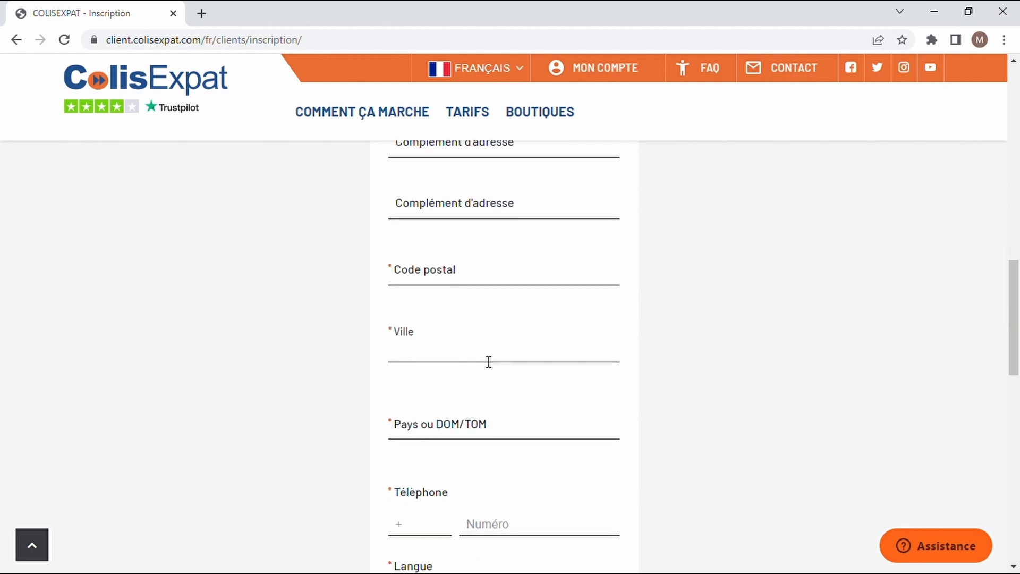
click(504, 436)
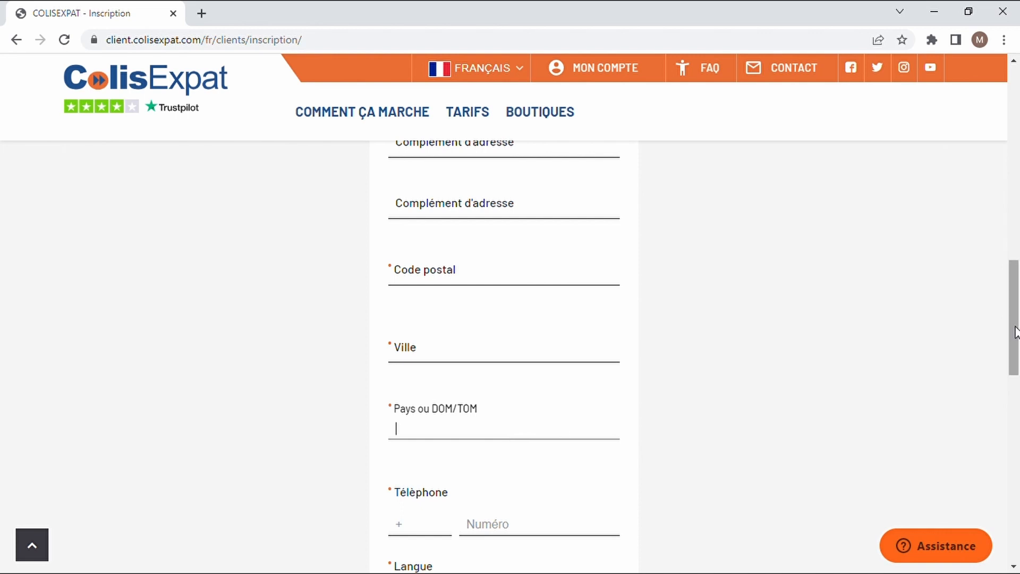
Accept the general terms of sale and tick the newsletter opt-out and partner offers options at the end of the form
drag(1015, 332, 1012, 413)
drag(1008, 415, 1002, 436)
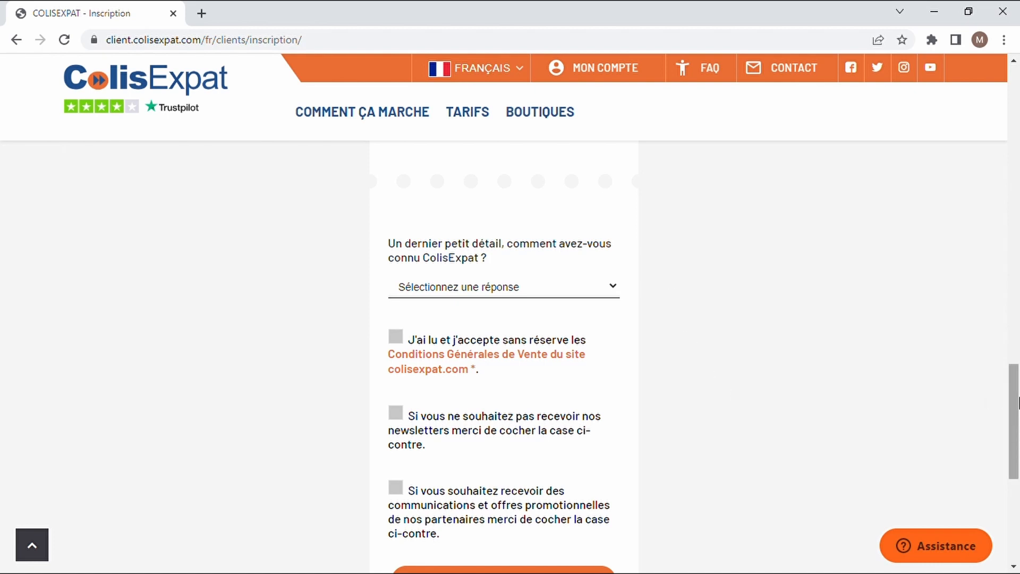
drag(1018, 402, 1018, 428)
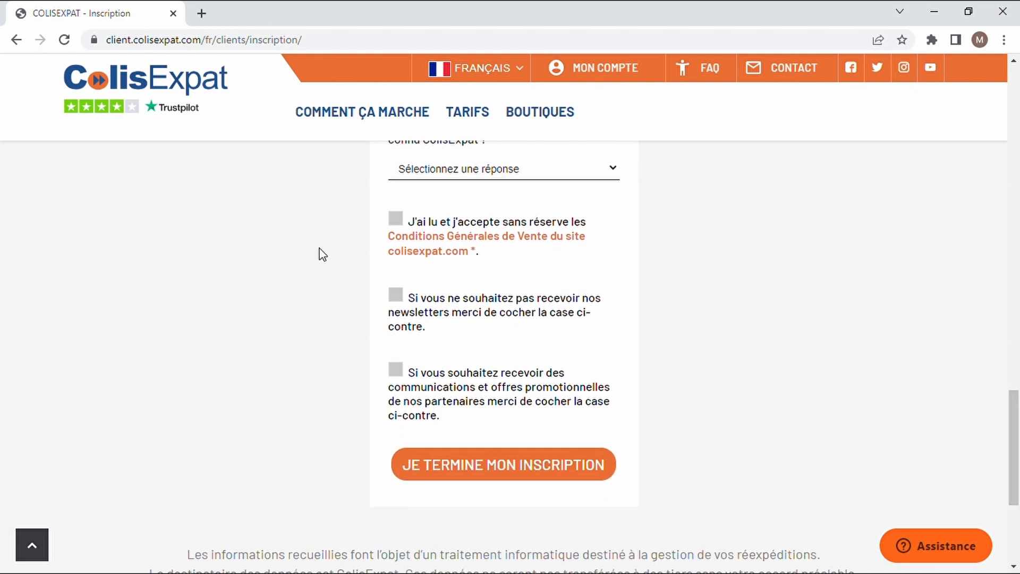
click(398, 221)
click(399, 296)
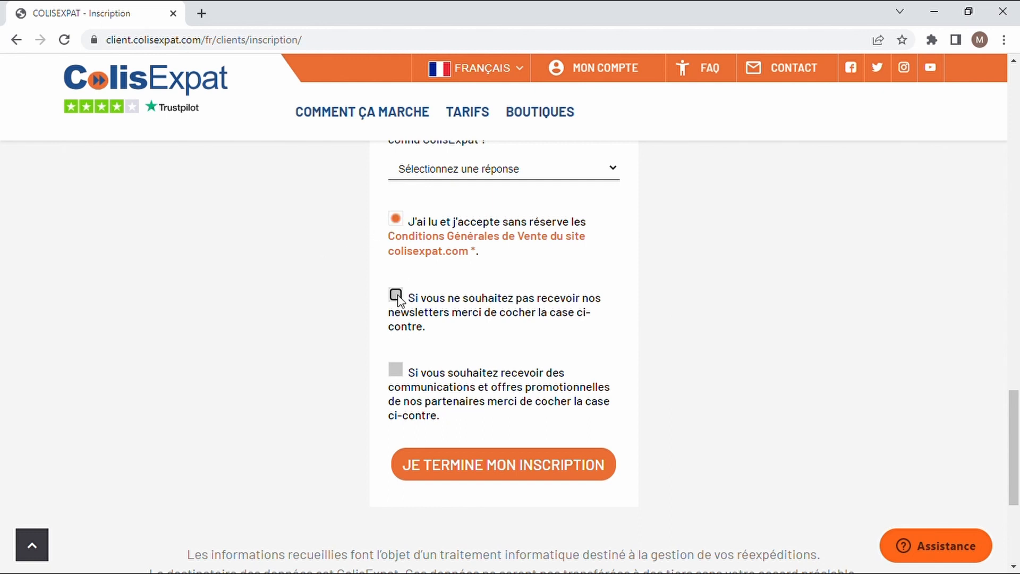
click(395, 371)
Open the pricing page and compare the Premium and A la demande registration plans
click(750, 387)
click(468, 112)
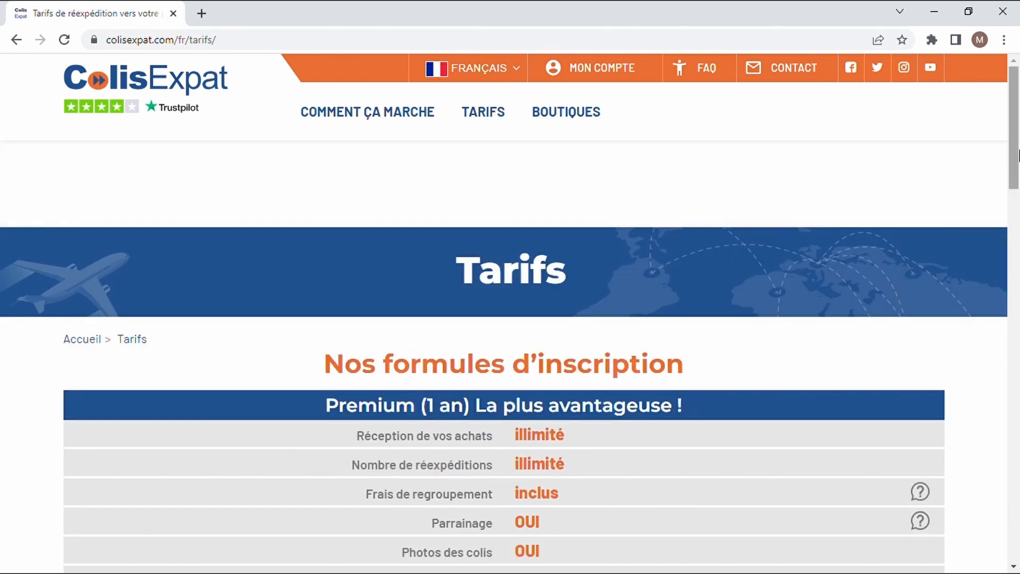
drag(1017, 154, 1017, 197)
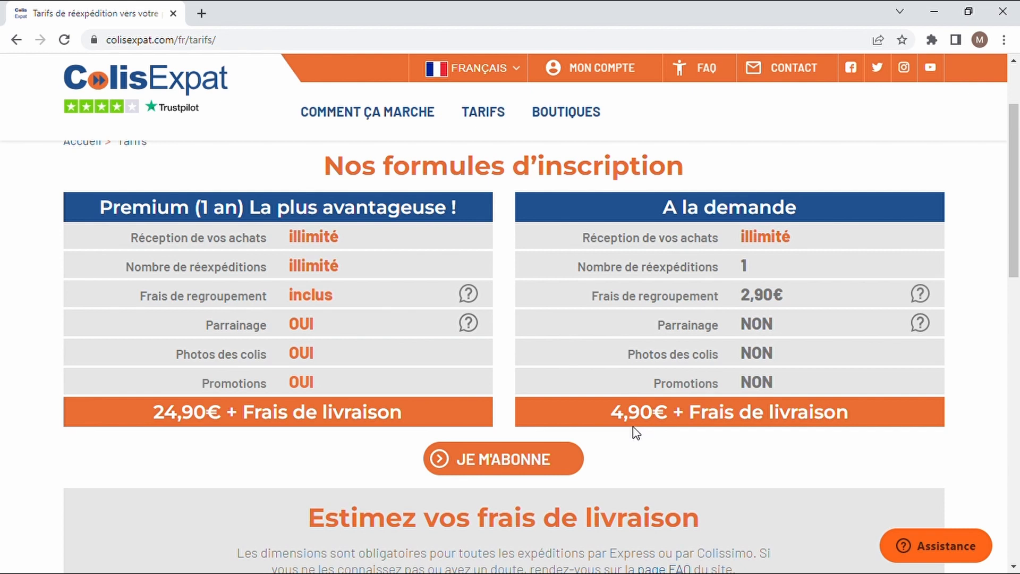
Open the customer account and show the list of parcels in stock in the United Kingdom
click(615, 78)
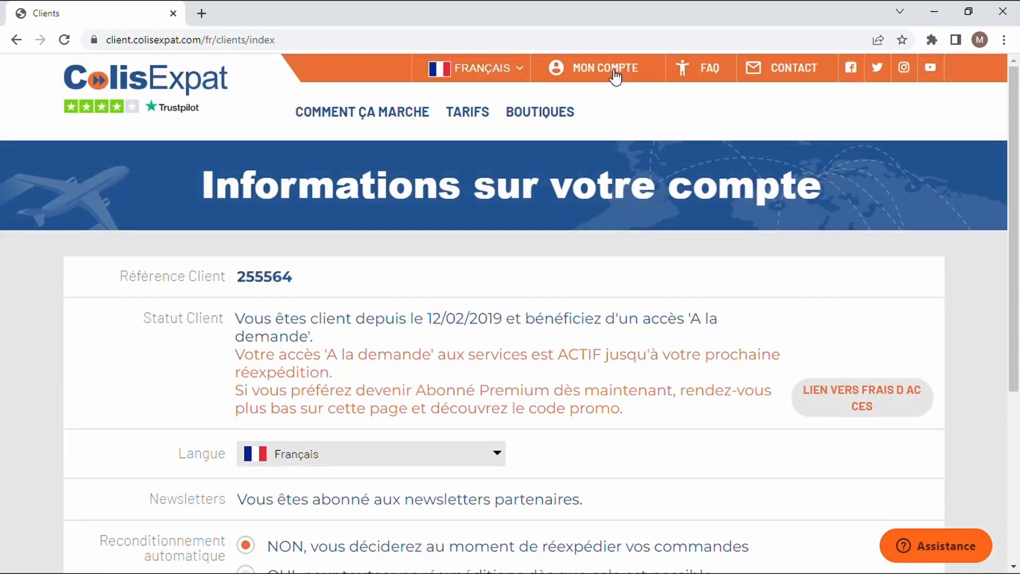
click(615, 77)
mouse_move(617, 59)
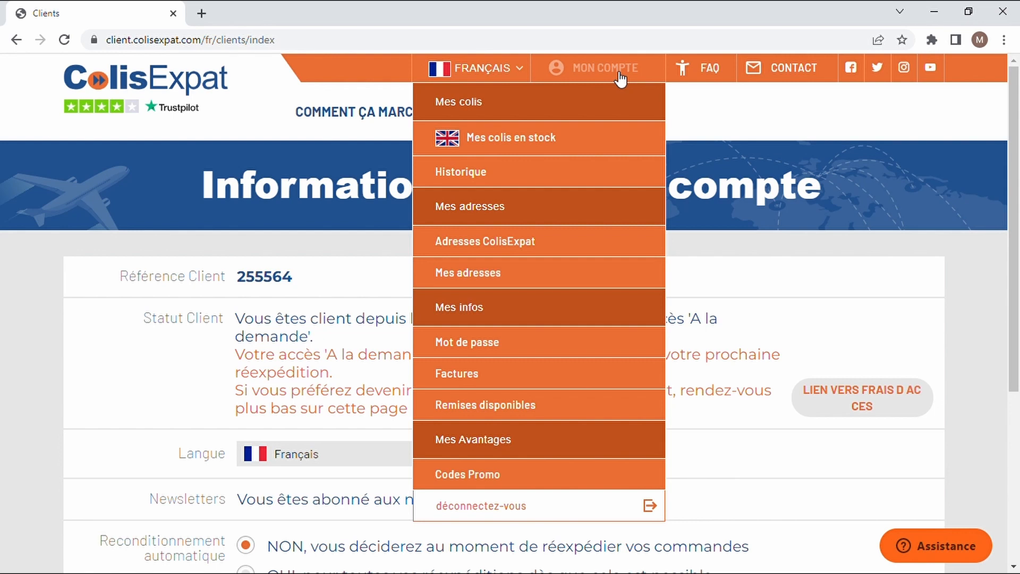
click(525, 145)
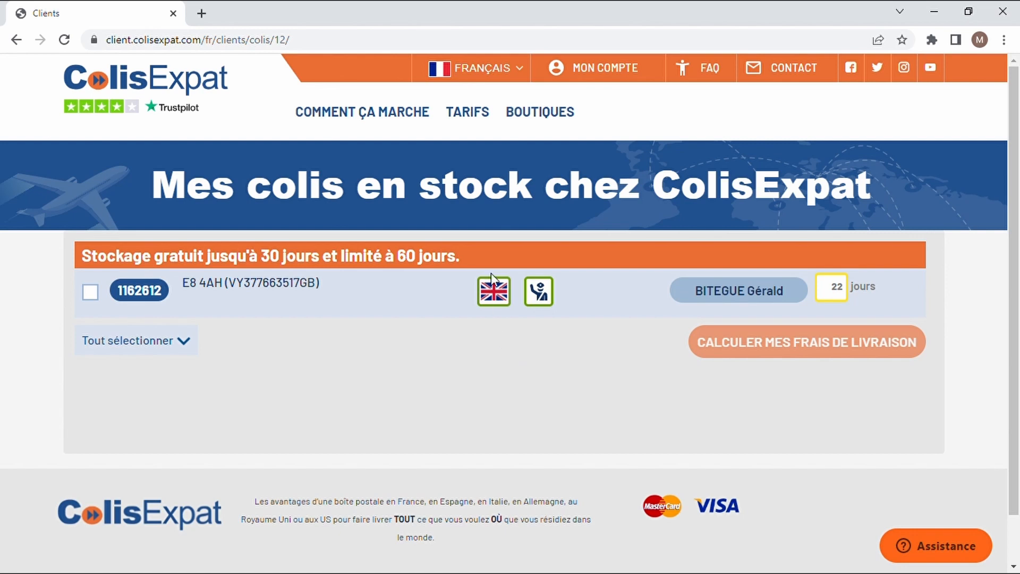
Select the stored UK parcel and calculate its delivery costs
mouse_move(493, 302)
click(91, 297)
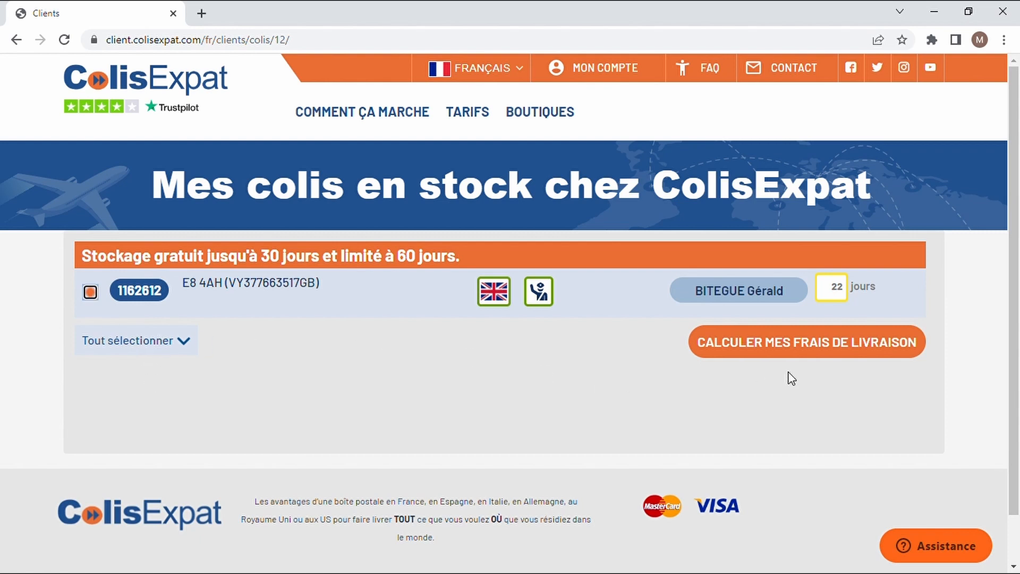
click(804, 348)
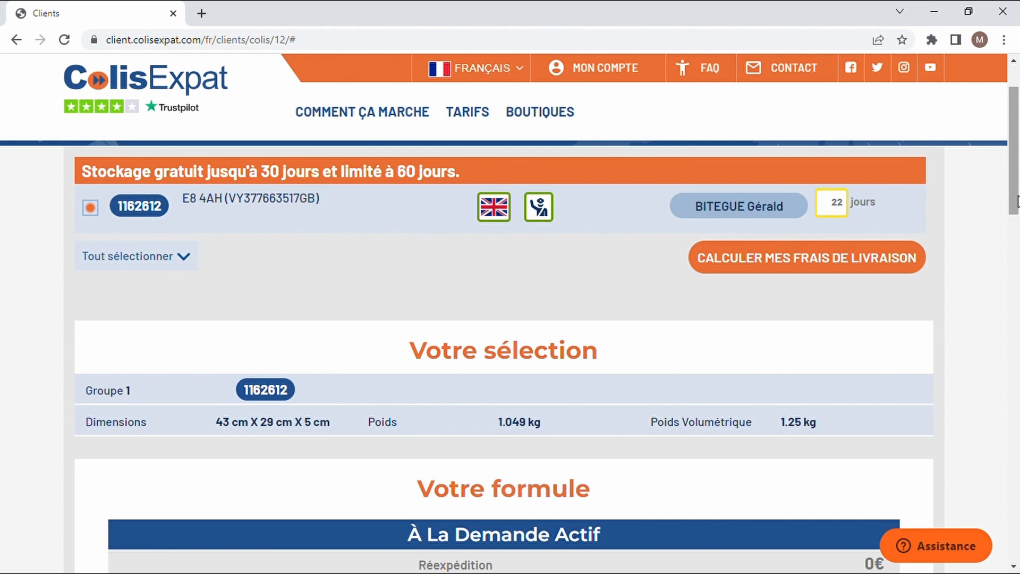
Review the parcel selection, the plan and the delivery offers from DHL Express, DHL Economy, EMS, Small Parcel and Petit Colis Recommandé
mouse_move(1017, 201)
mouse_down()
mouse_move(1016, 236)
mouse_move(1017, 221)
mouse_up()
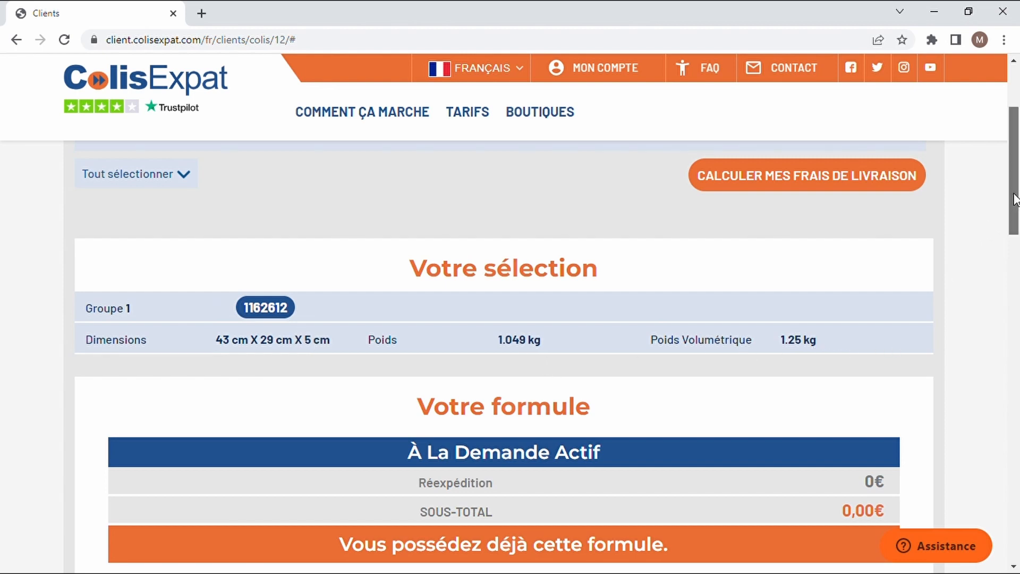
drag(1016, 201, 1015, 255)
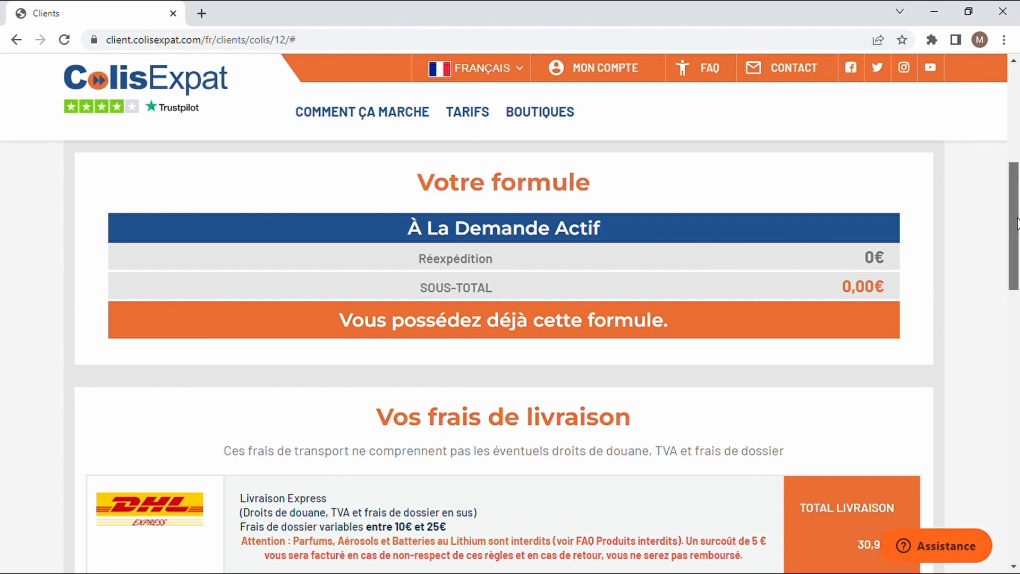
drag(1016, 224, 1016, 271)
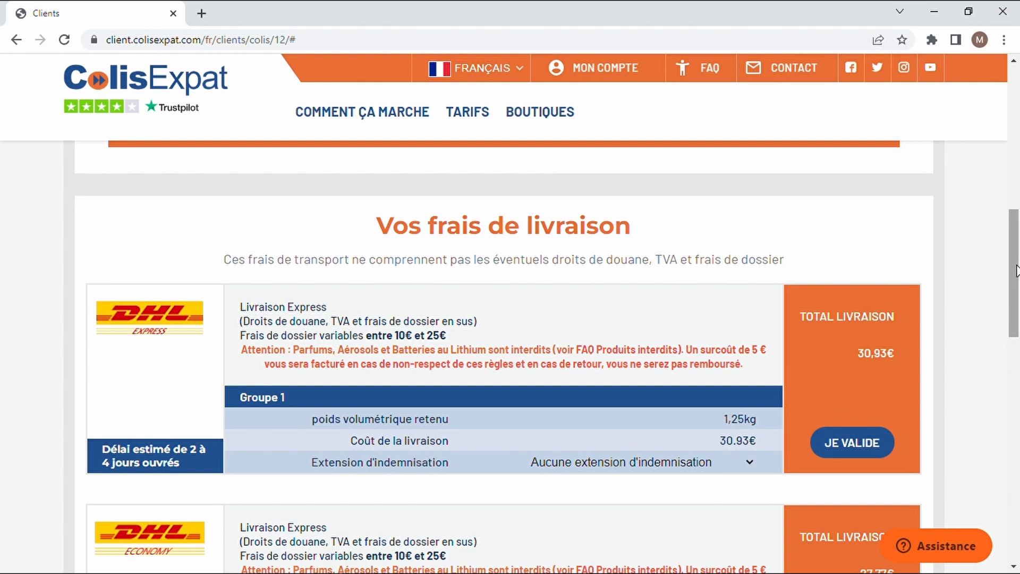
mouse_move(1016, 271)
mouse_down()
mouse_move(1016, 330)
mouse_move(1016, 289)
mouse_up()
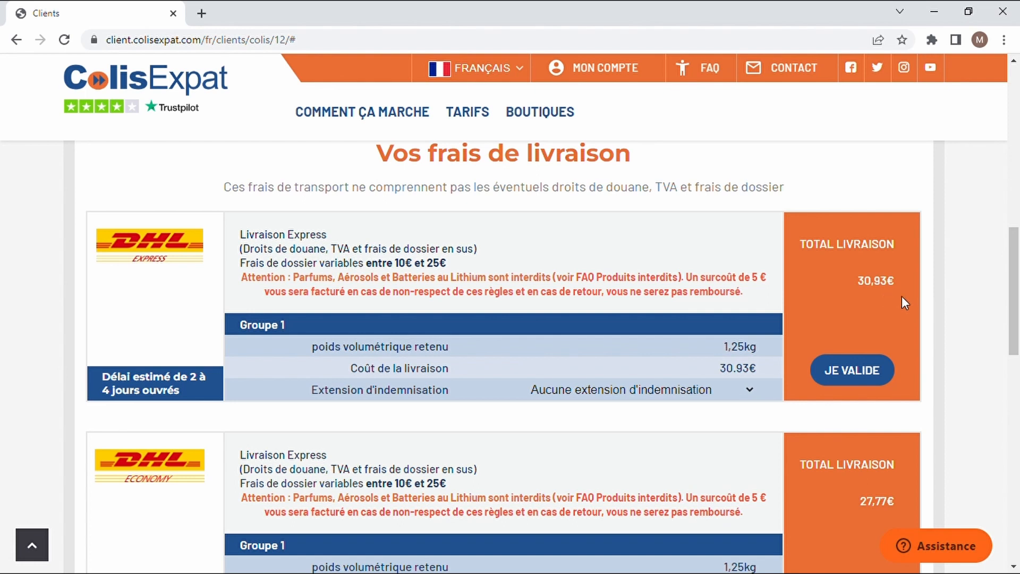
drag(1013, 285, 1008, 351)
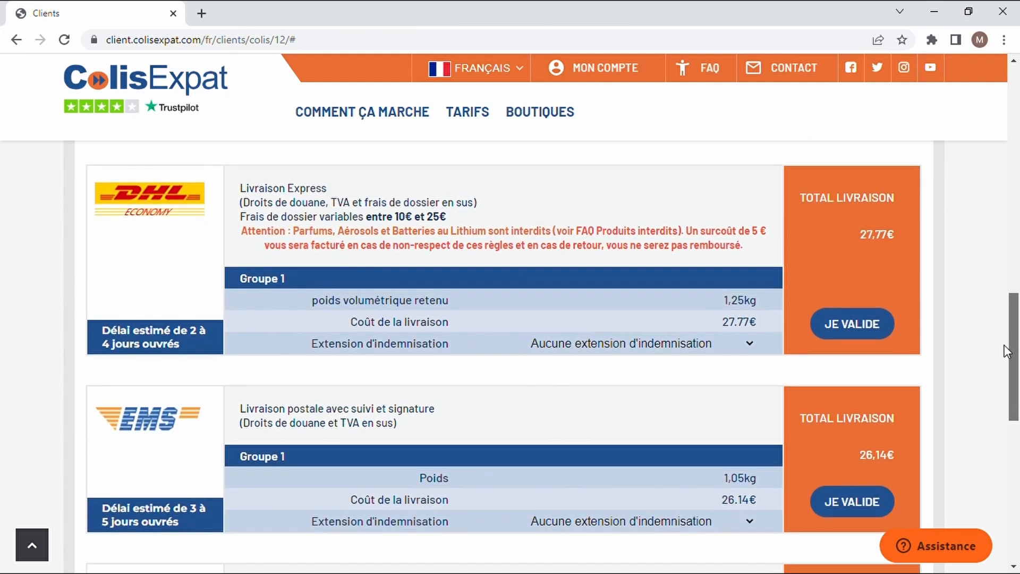
drag(1008, 351, 1007, 351)
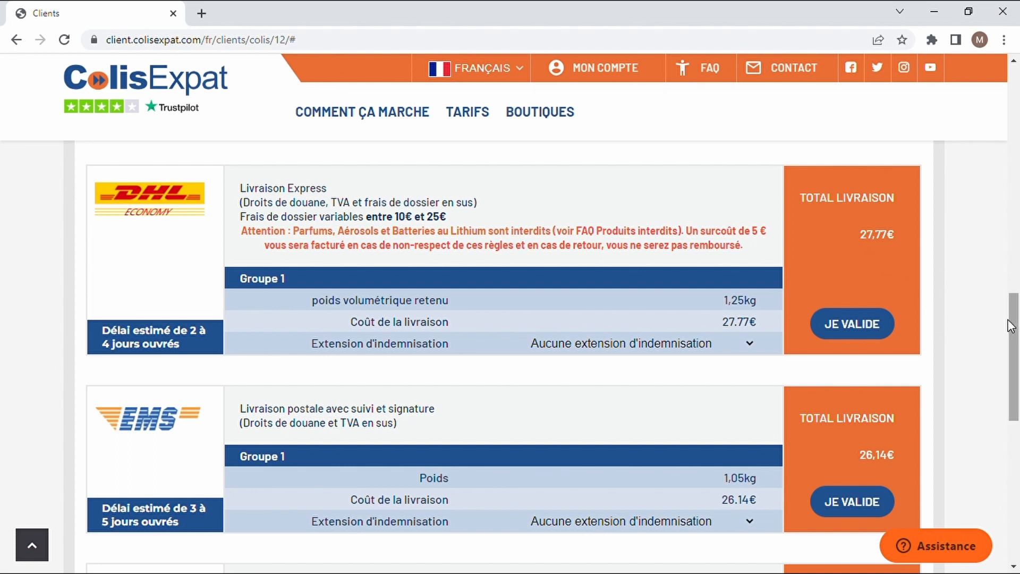
drag(1012, 326, 1014, 355)
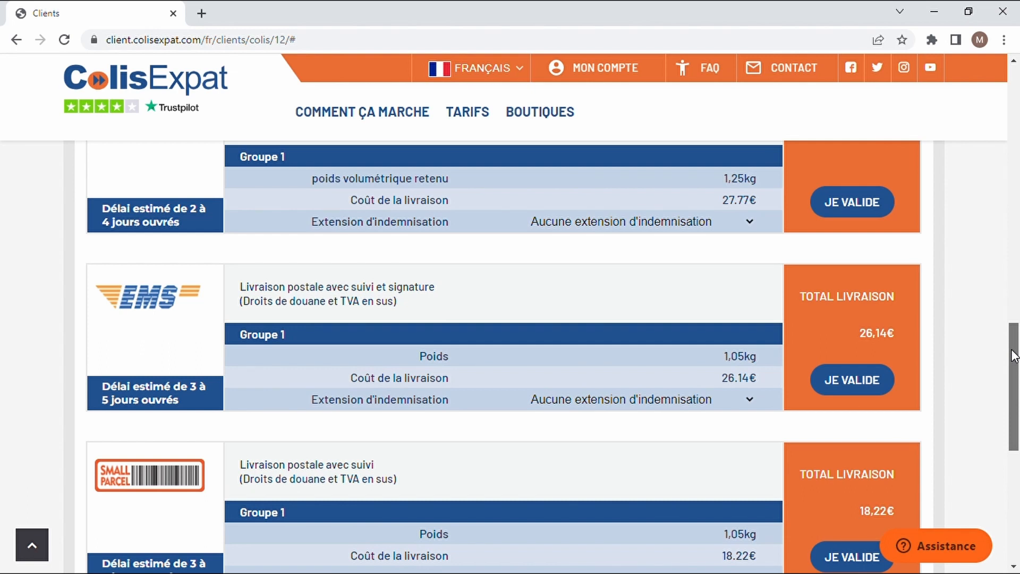
drag(1015, 356, 1015, 355)
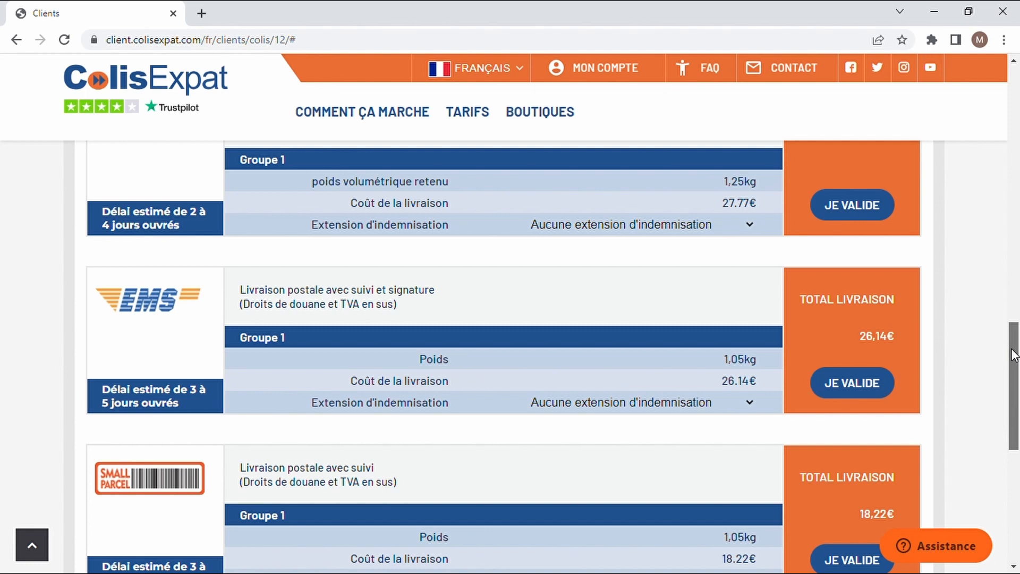
drag(1015, 355, 1005, 417)
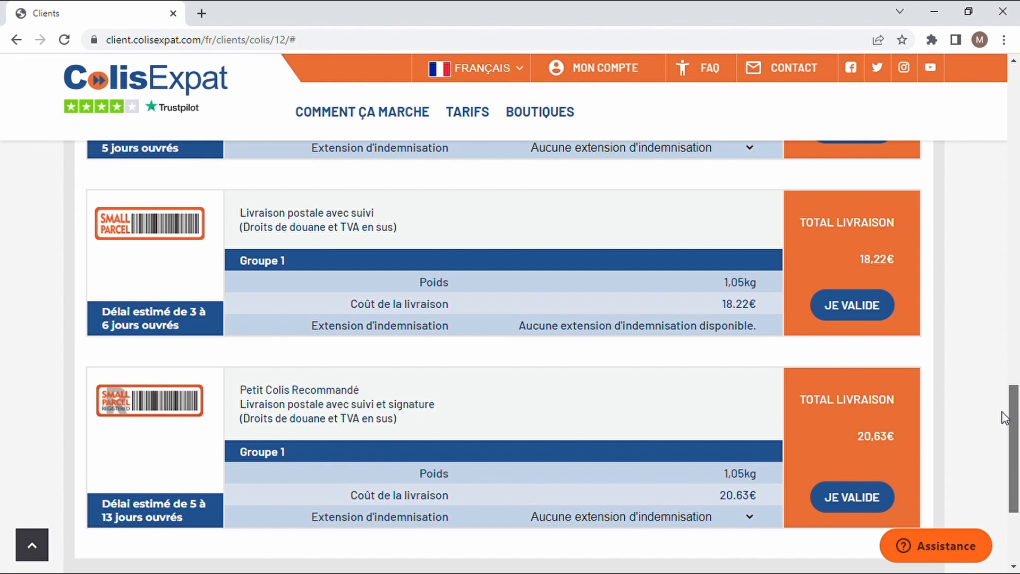
scroll(1003, 413, down, 2)
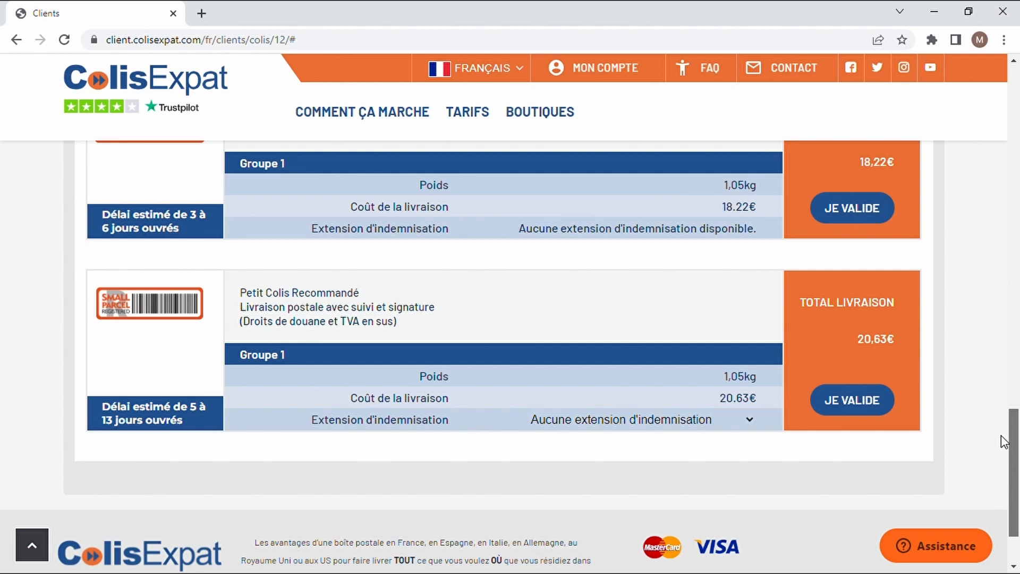
drag(1004, 441, 1005, 395)
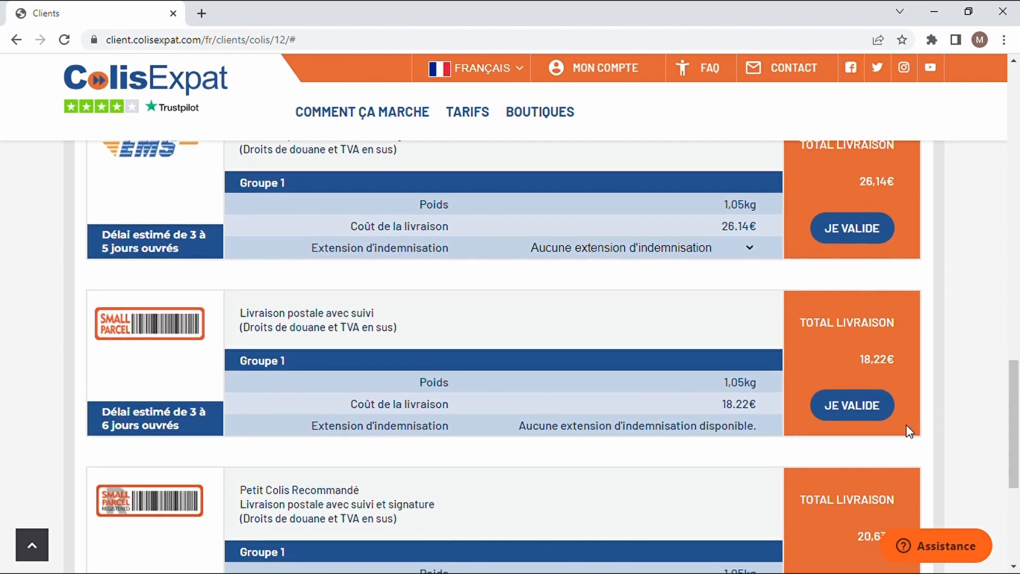
Validate the Small Parcel delivery offer and set the shipment category to Cadeaux
click(847, 409)
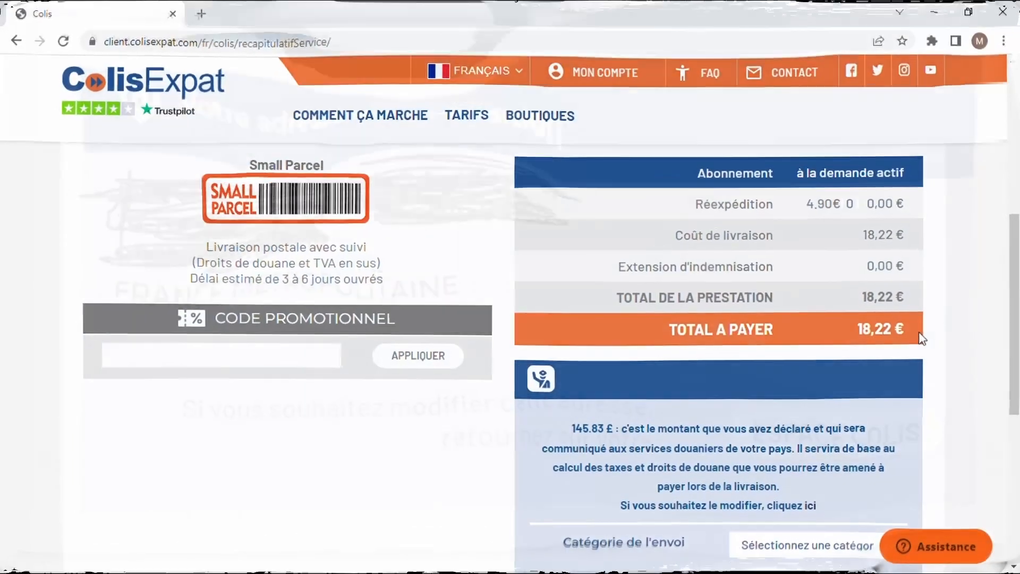
drag(1016, 272, 1004, 371)
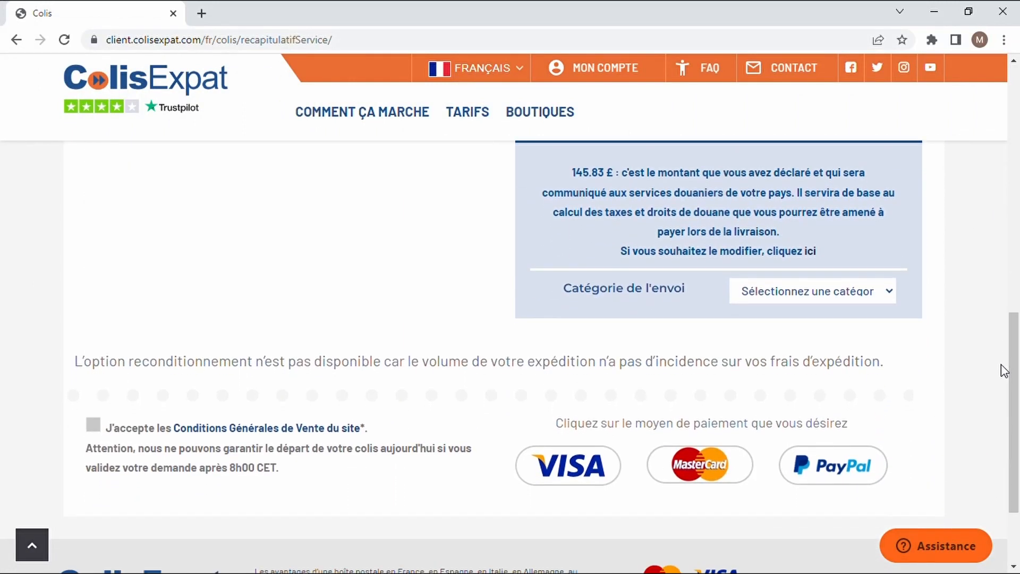
click(889, 297)
click(793, 333)
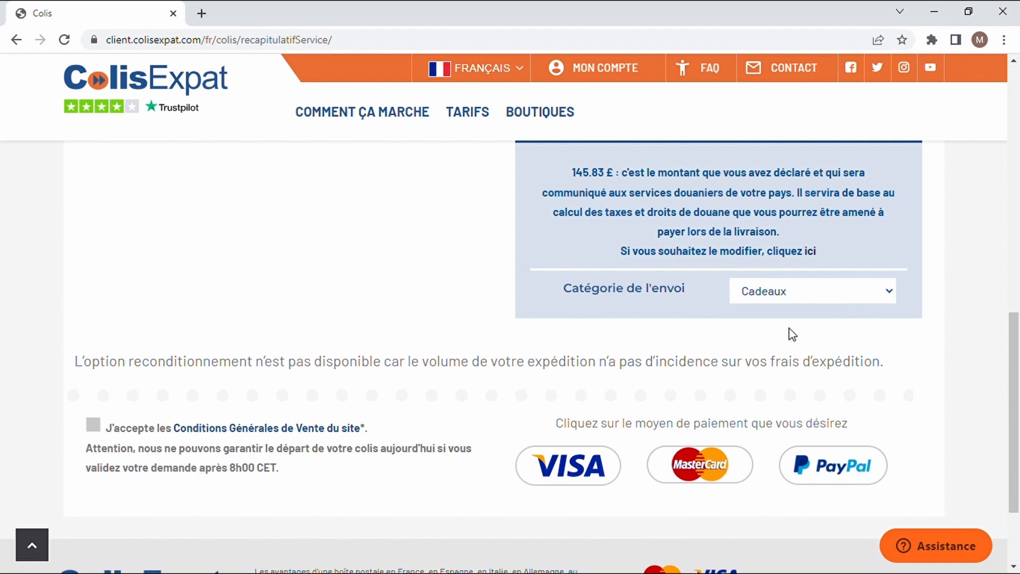
Accept the general terms of sale, proceed to the secure payment page and choose Visa as the card type
scroll(1014, 343, down, 2)
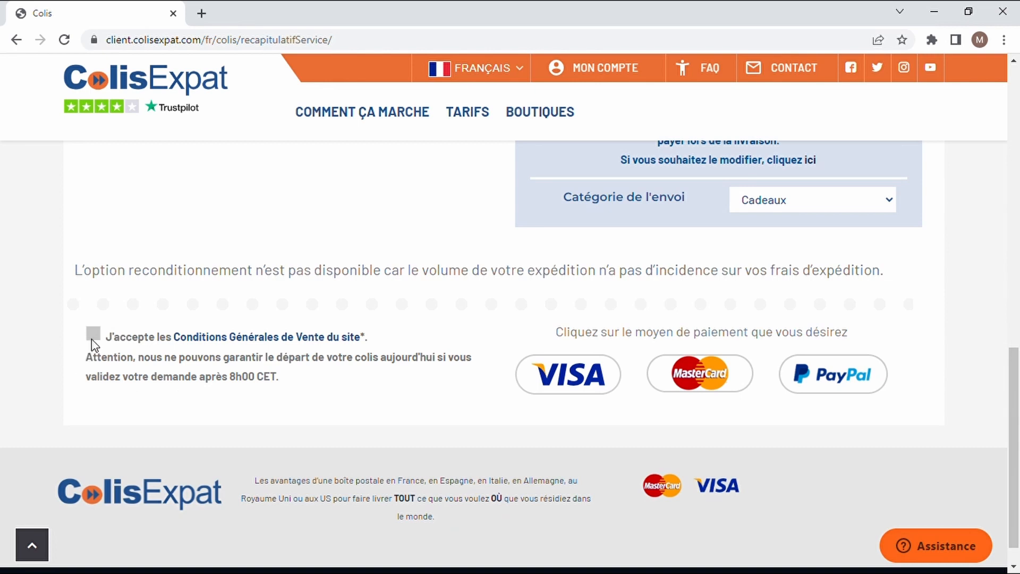
click(93, 334)
scroll(1017, 396, down, 1)
drag(1016, 396, 1018, 441)
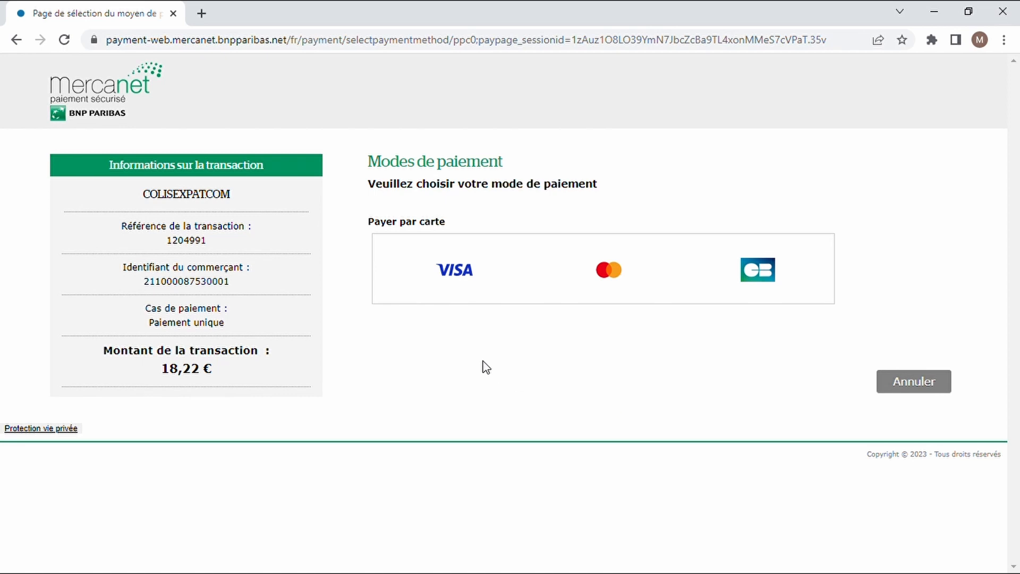
click(468, 275)
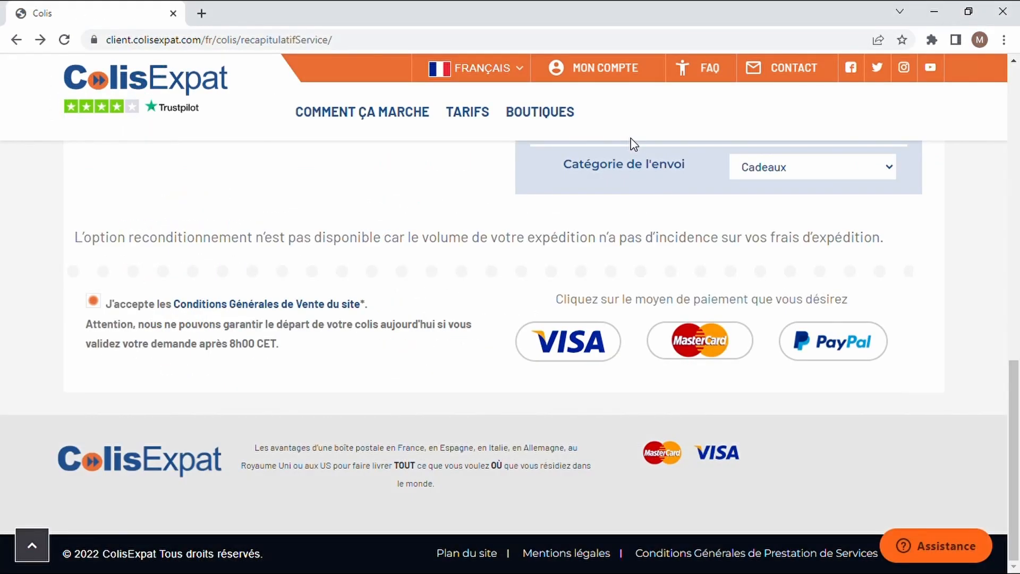
Open the account's list of ColisExpat forwarding addresses
mouse_move(621, 80)
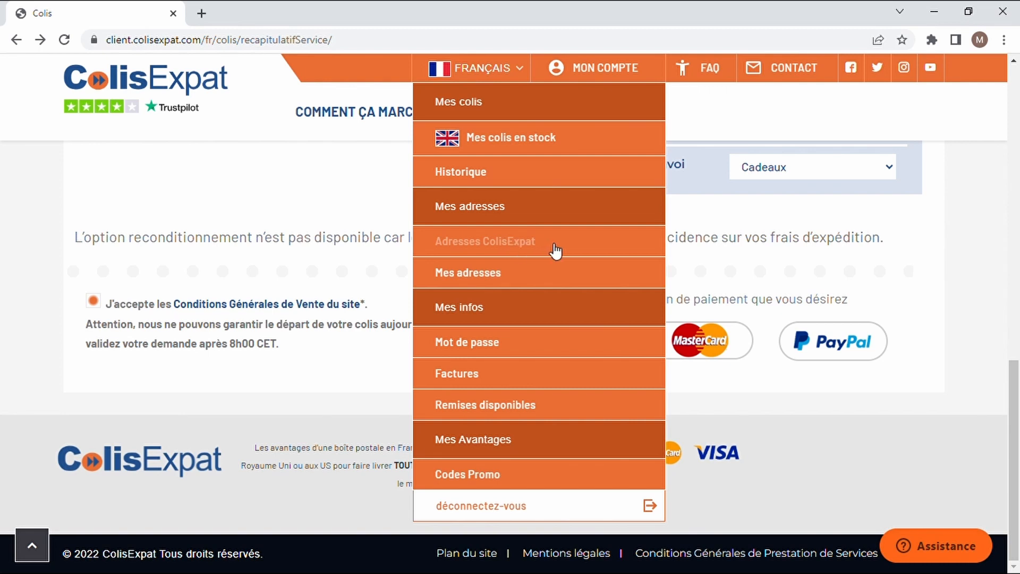
click(527, 247)
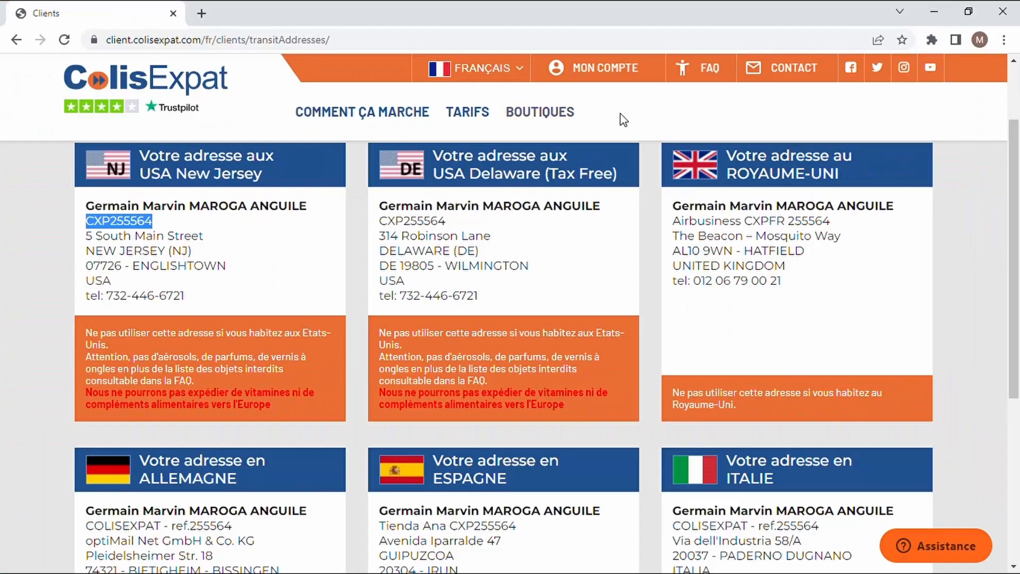
Open the parcel history and review the parcels in delivery or already delivered
mouse_move(616, 72)
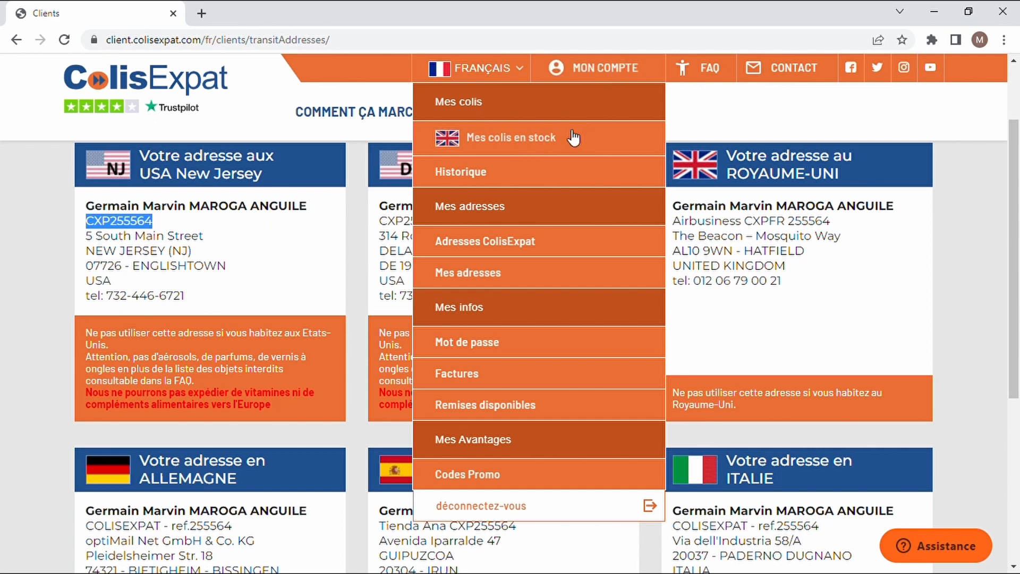
click(500, 180)
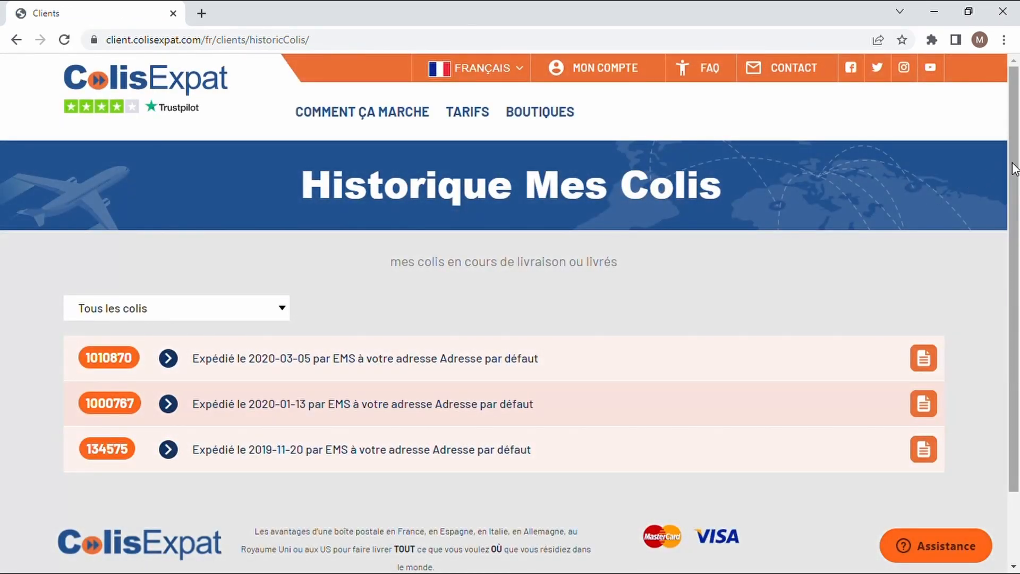
scroll(1015, 181, down, 1)
scroll(1015, 190, down, 1)
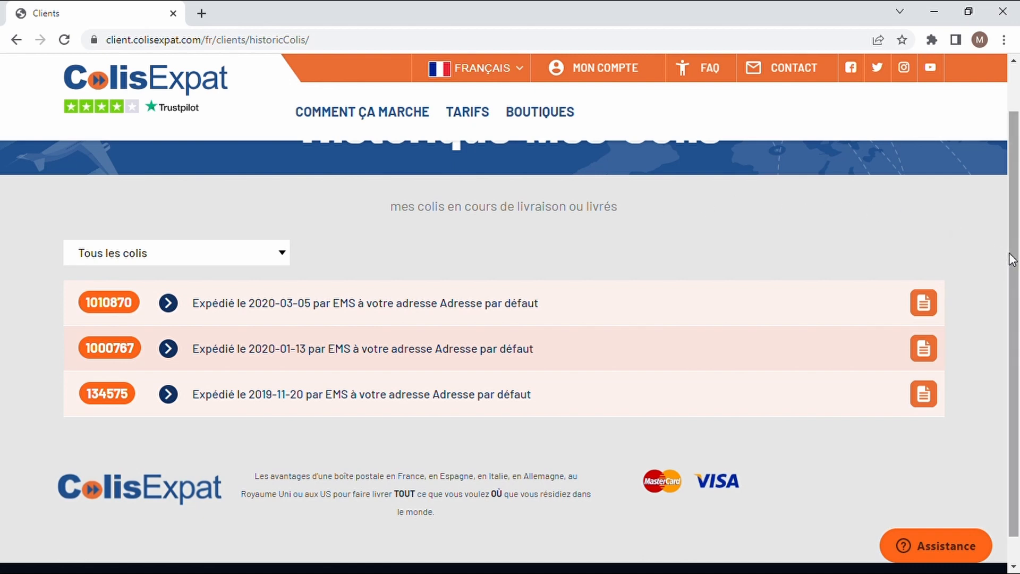
scroll(1003, 196, up, 2)
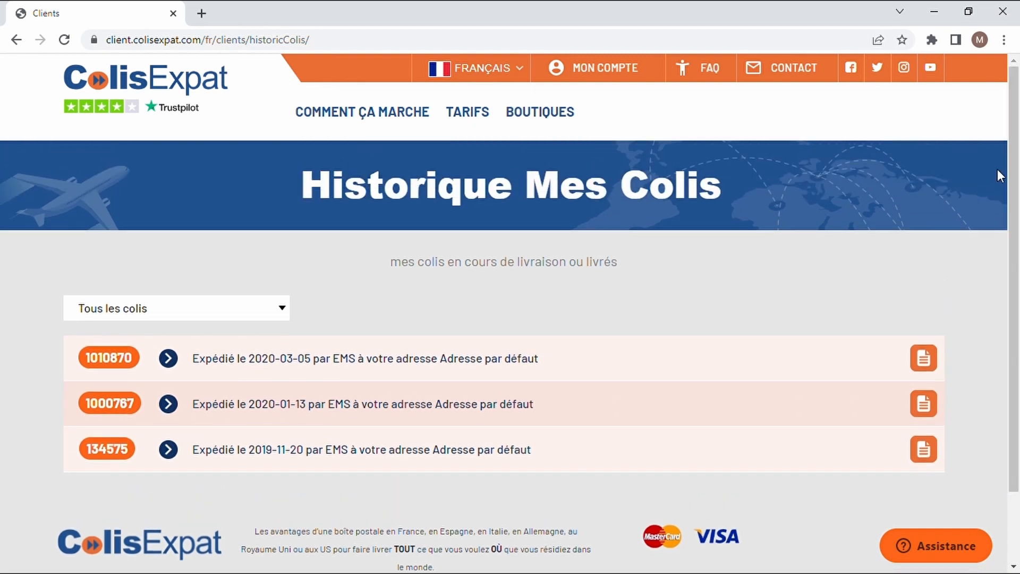